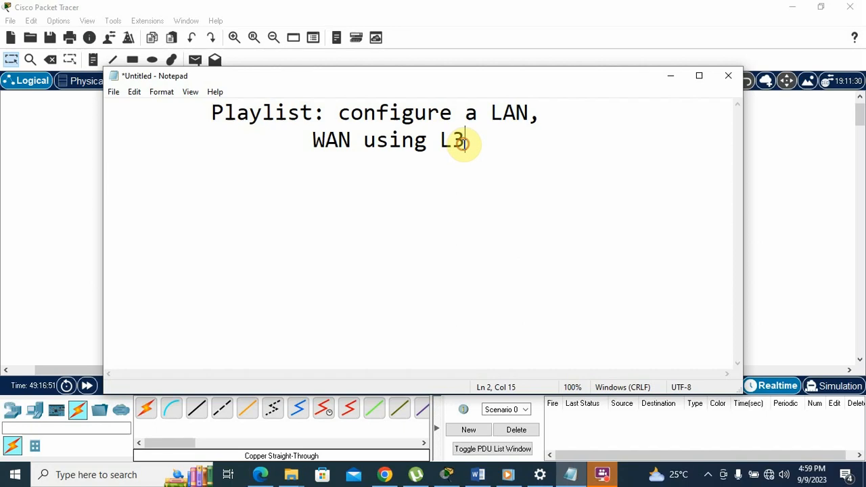
# End the note's title with a period and add the line "step 1: setting up LANs" below it
pyautogui.write('.')
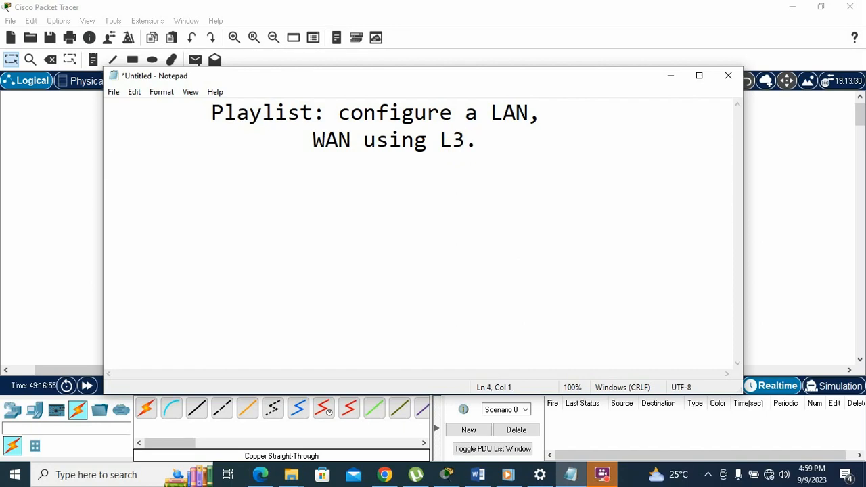
pyautogui.write('step')
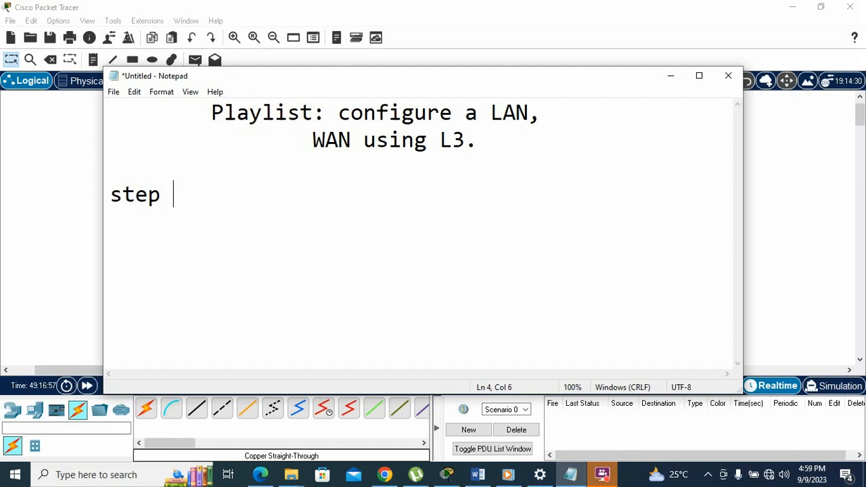
pyautogui.write(' 1: s')
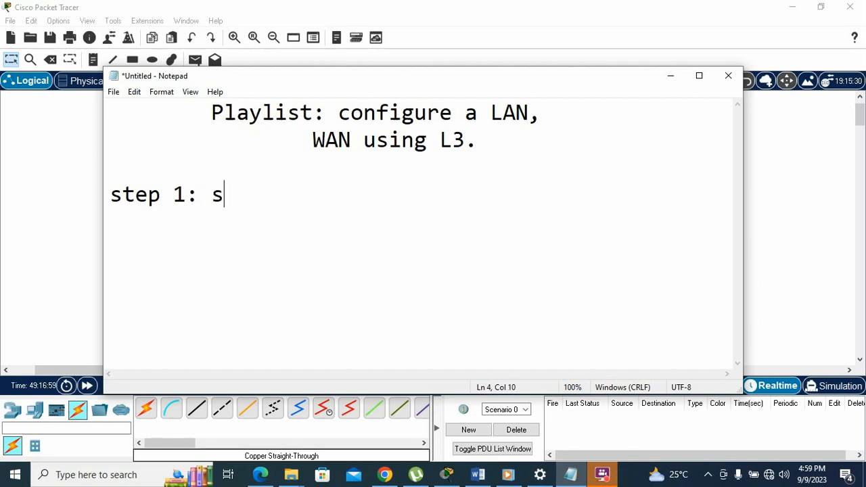
pyautogui.write('ett')
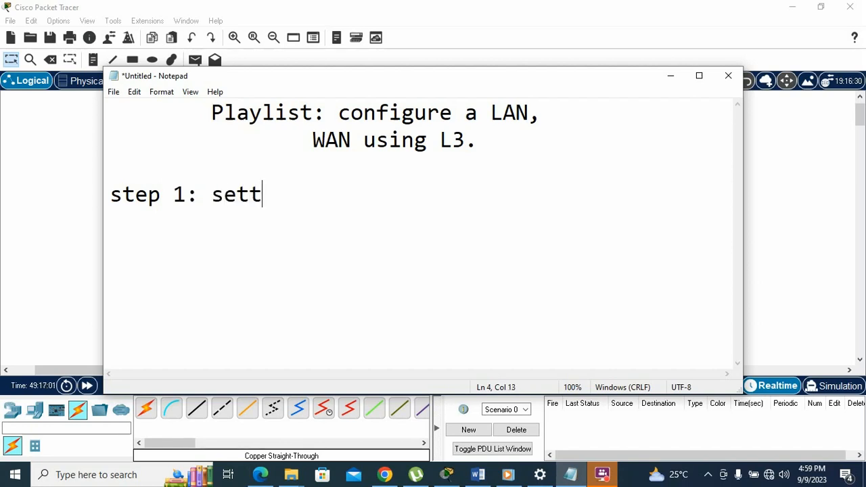
pyautogui.write('ing up a')
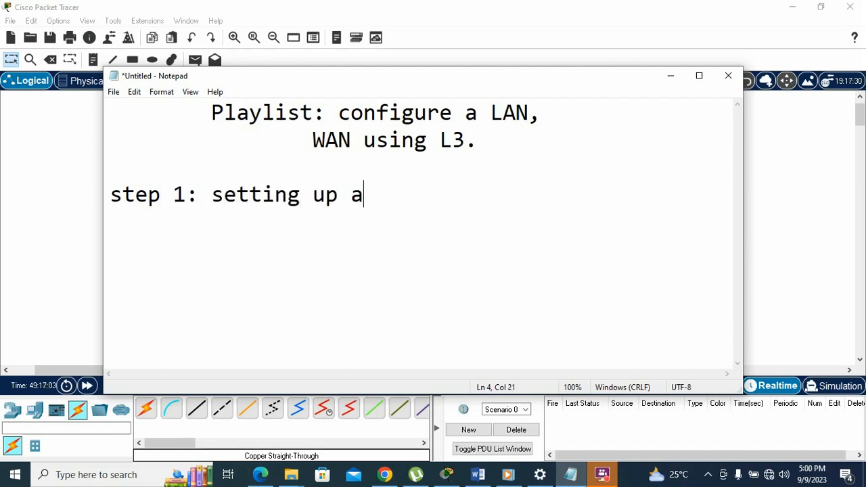
pyautogui.press('BackSpace')
pyautogui.write('LA')
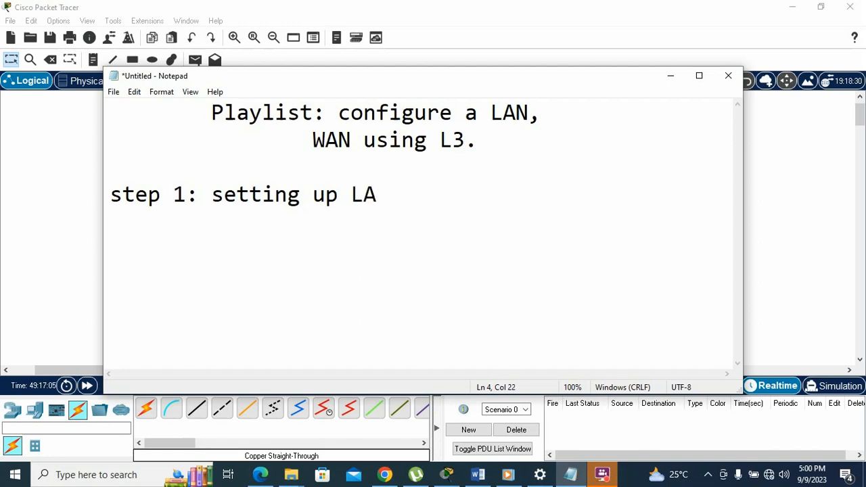
pyautogui.write('NS')
pyautogui.press('BackSpace')
pyautogui.write('s')
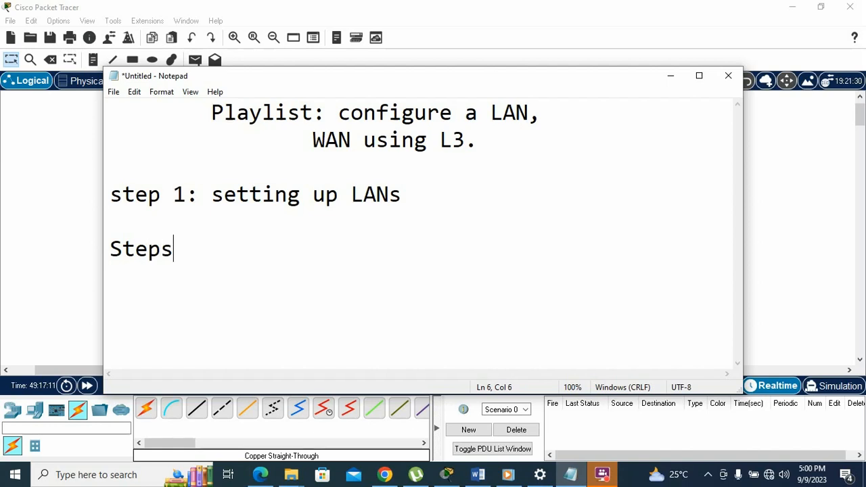
# Add the line "Step 2: configuration" to the note, followed by a blank line
pyautogui.write('2')
pyautogui.write('con')
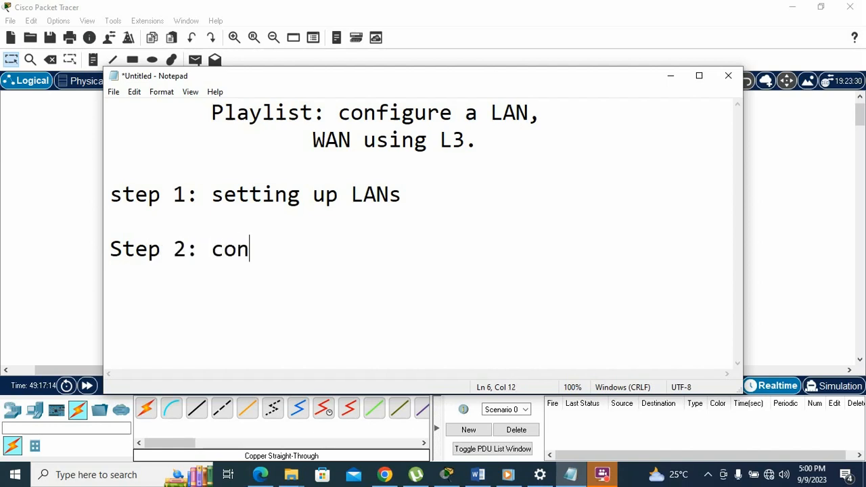
pyautogui.write('figur')
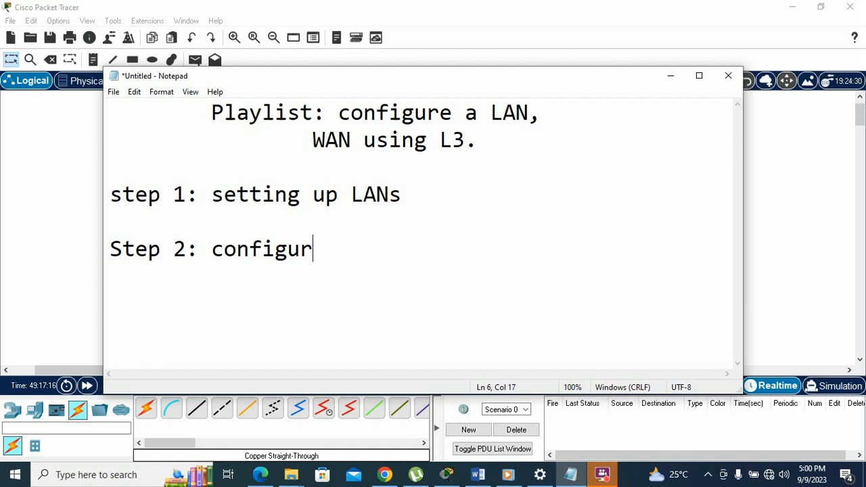
pyautogui.write('eation')
pyautogui.press('Return')
pyautogui.press('Return')
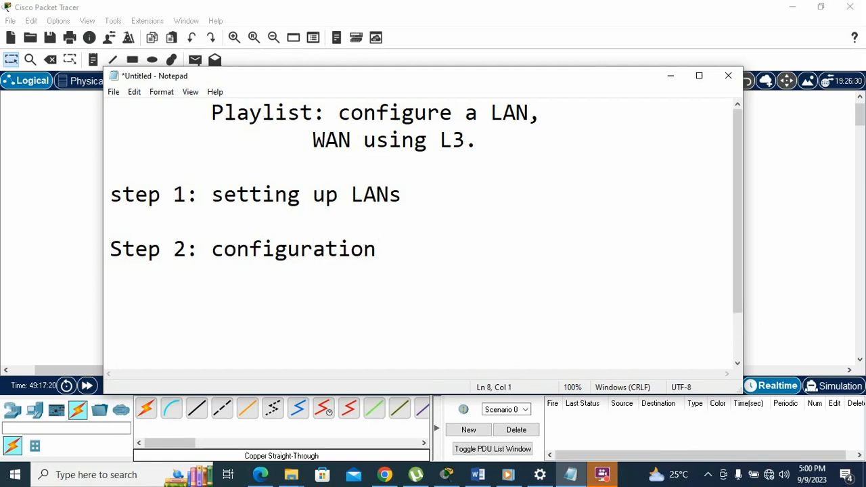
# Add the line "step 3: Test." at the end of the note
pyautogui.write('step')
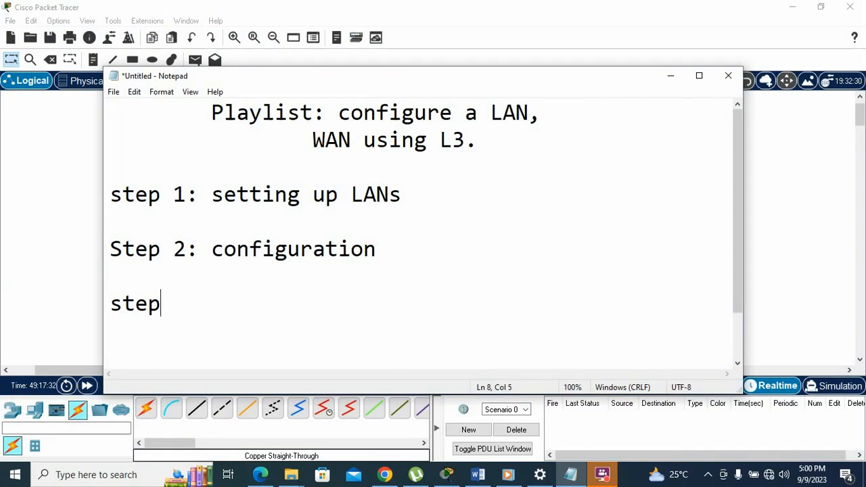
pyautogui.write('3:')
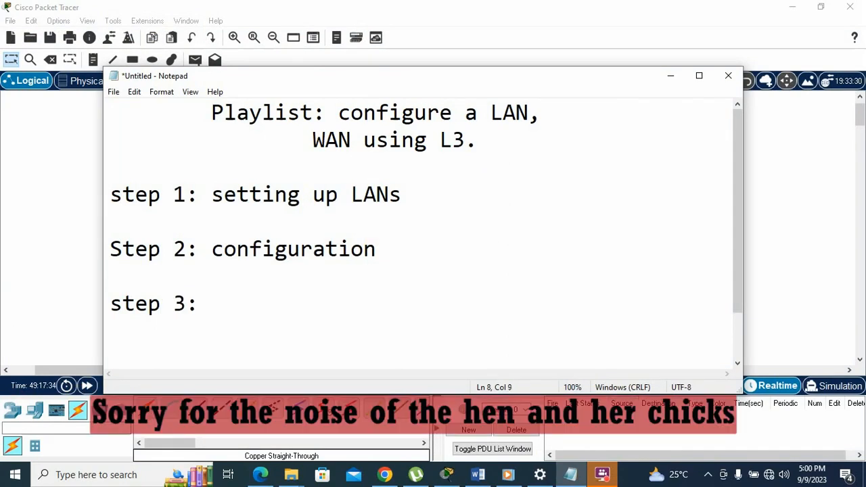
pyautogui.write(' Test')
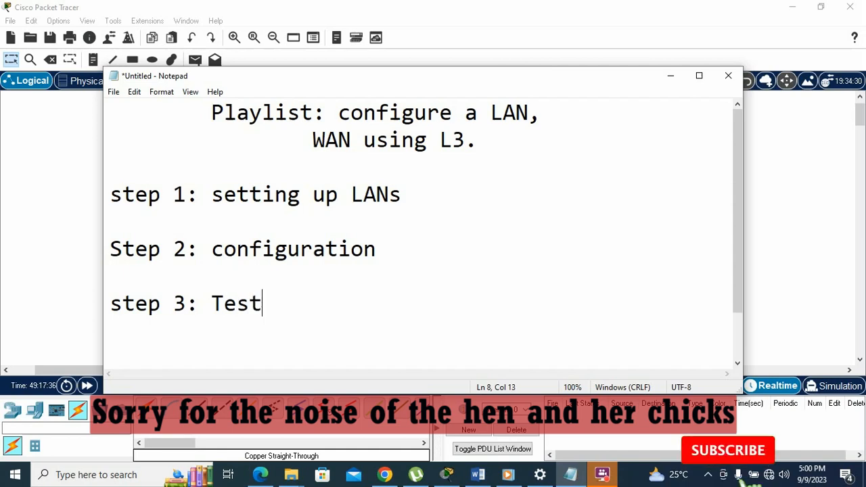
pyautogui.write('.')
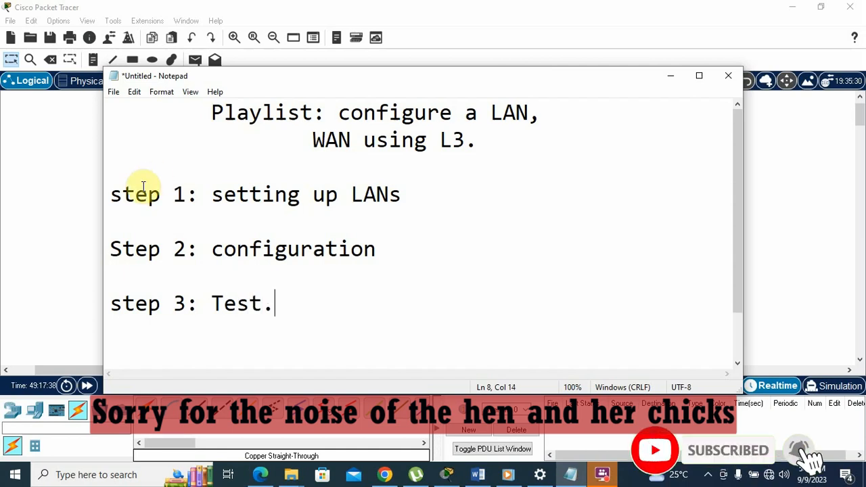
# Switch to Cisco Packet Tracer and place two 3650-24PS multilayer switches side by side in the upper part of the workspace
pyautogui.click(73, 185)
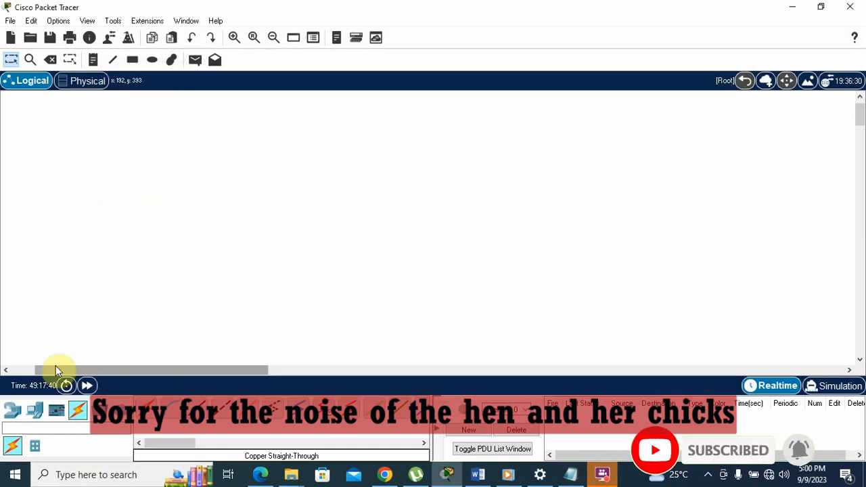
pyautogui.click(13, 412)
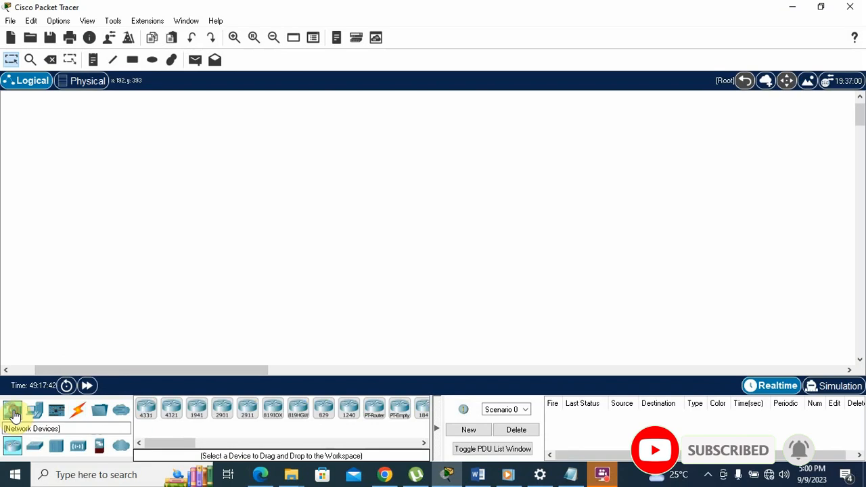
pyautogui.click(34, 446)
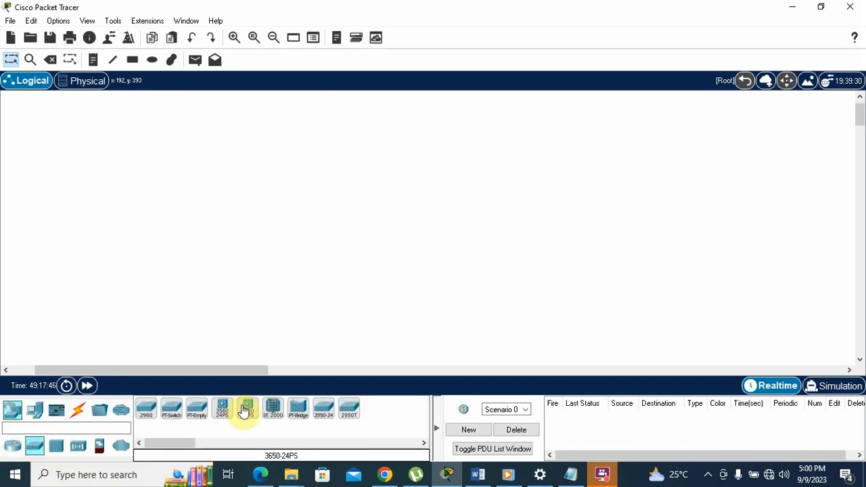
pyautogui.moveTo(248, 407); pyautogui.dragTo(256, 149)
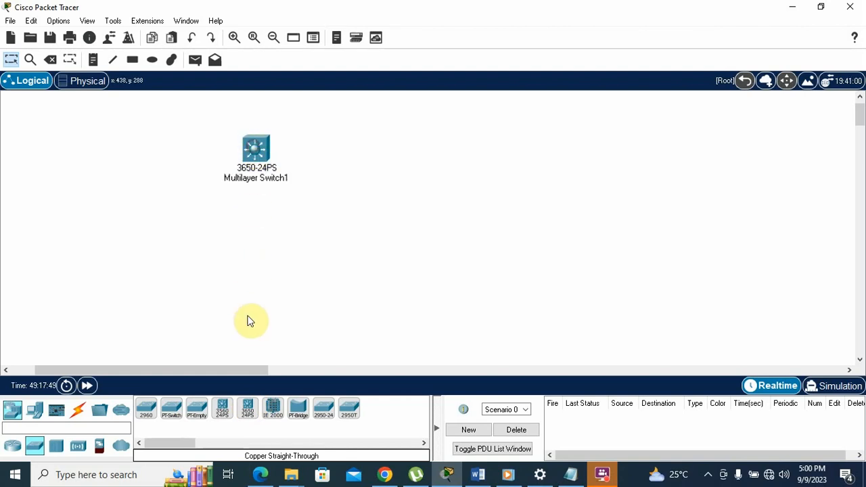
pyautogui.click(248, 407)
pyautogui.click(430, 151)
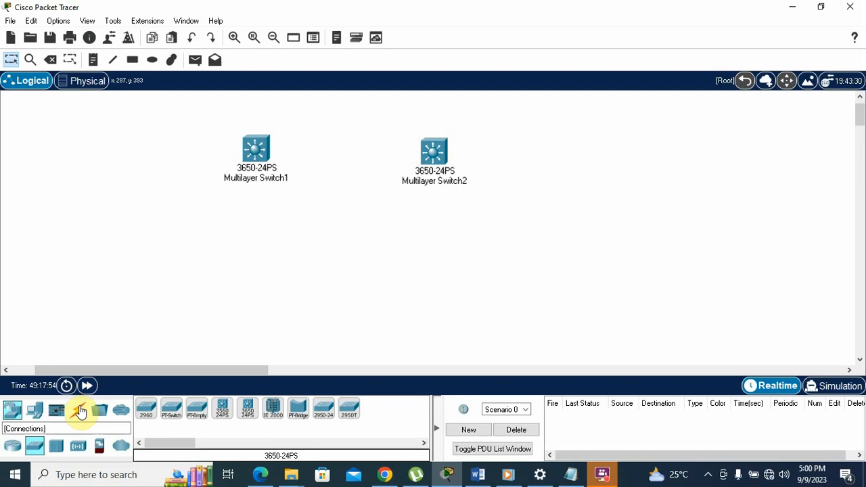
# Place three laptops in a row below the first multilayer switch and shift them up slightly as a group
pyautogui.click(34, 412)
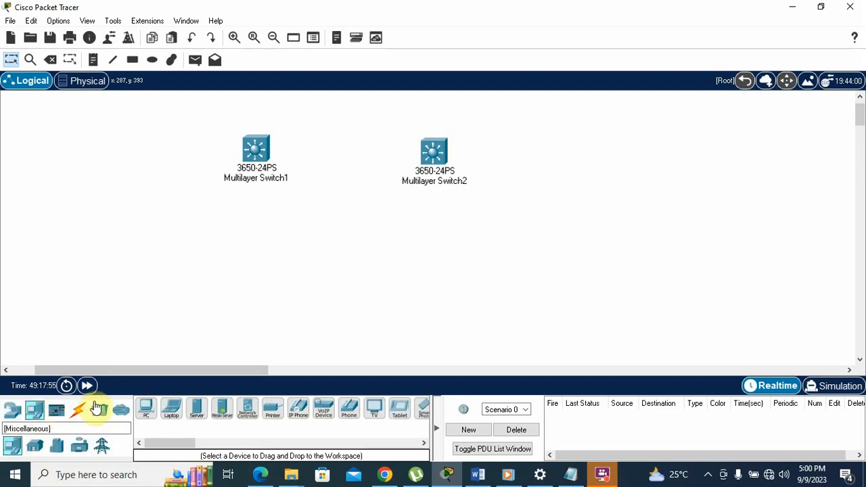
pyautogui.click(170, 408)
pyautogui.click(159, 331)
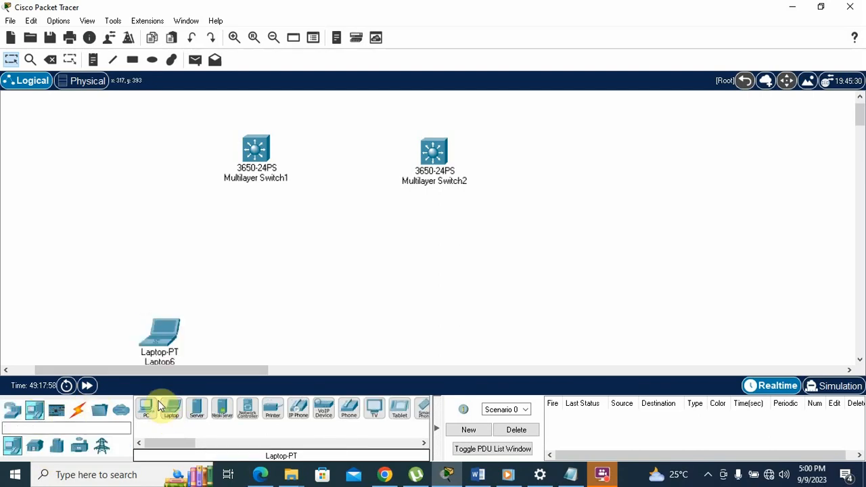
pyautogui.click(170, 408)
pyautogui.click(196, 331)
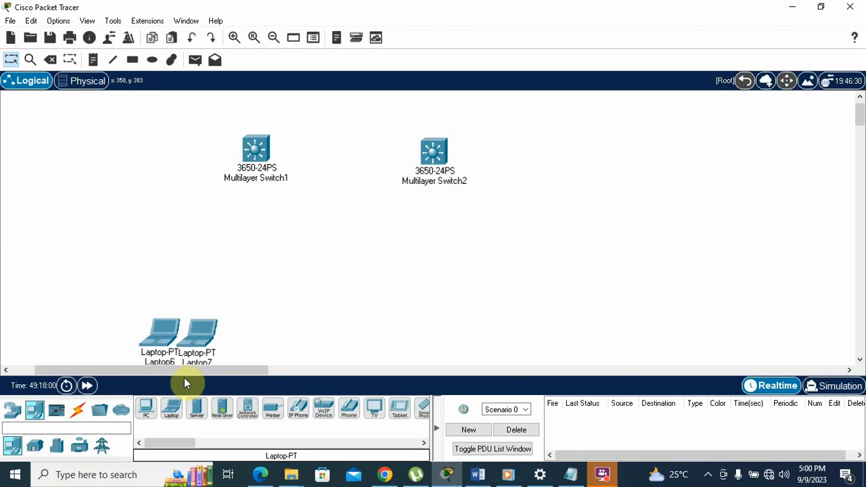
pyautogui.click(170, 408)
pyautogui.click(237, 340)
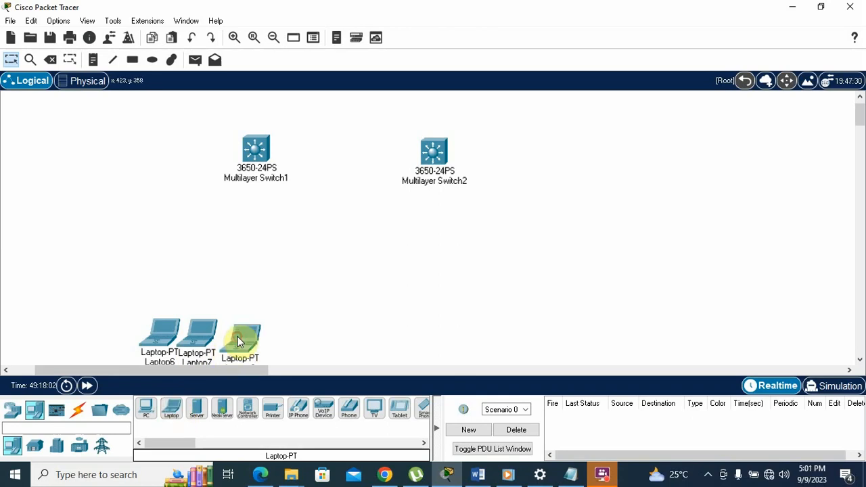
pyautogui.moveTo(137, 318); pyautogui.dragTo(239, 321)
pyautogui.click(343, 237)
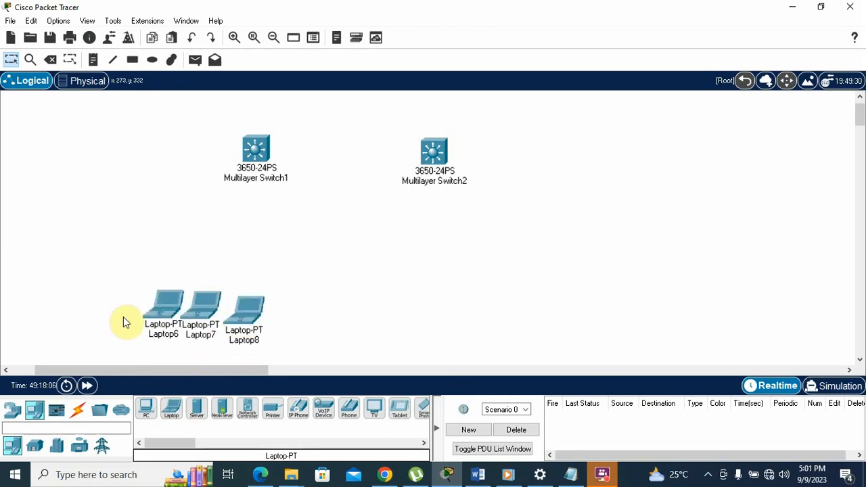
# Duplicate the three laptops and place the copies below the second multilayer switch
pyautogui.moveTo(133, 296); pyautogui.dragTo(252, 315)
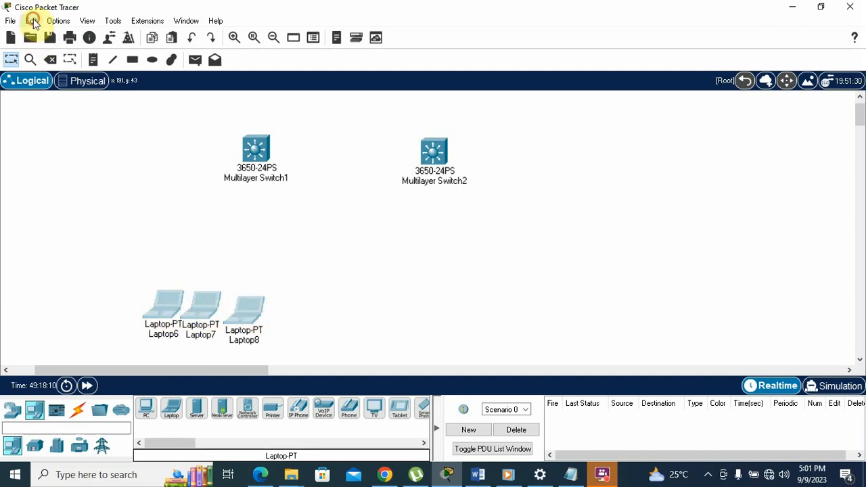
pyautogui.click(31, 20)
pyautogui.click(41, 34)
pyautogui.click(31, 20)
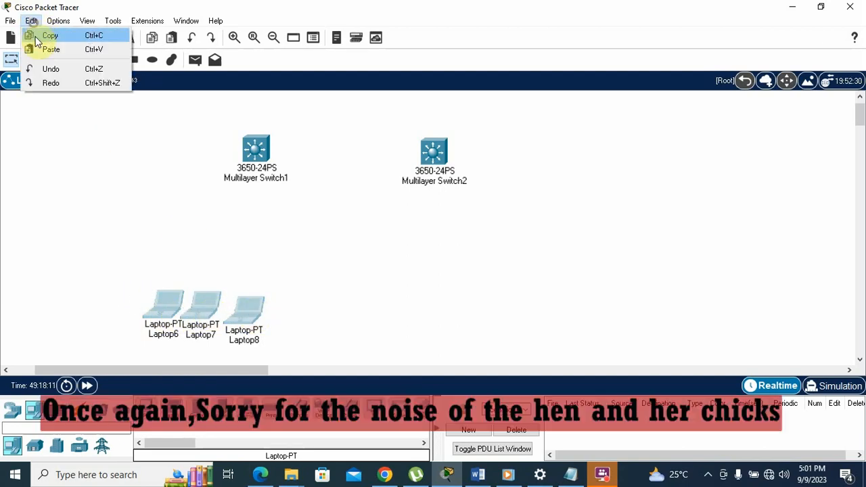
pyautogui.click(41, 49)
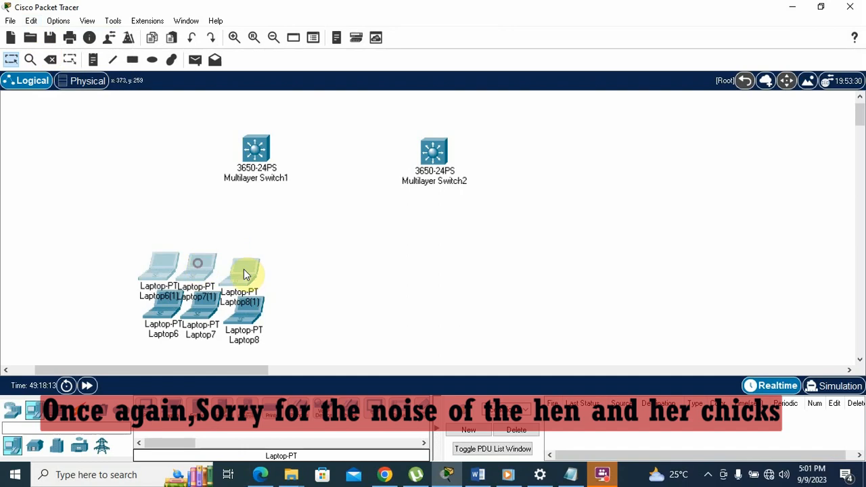
pyautogui.moveTo(228, 269); pyautogui.dragTo(427, 292)
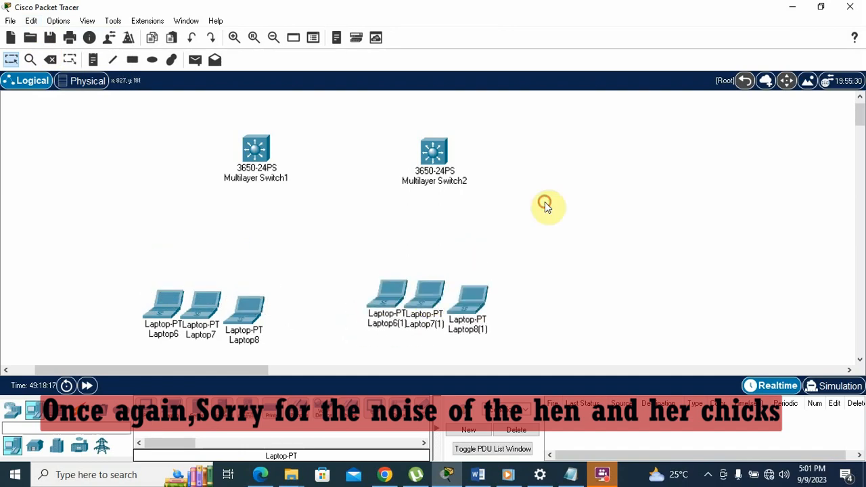
# Connect GigabitEthernet1/0/1 of Multilayer Switch1 to FastEthernet0 of Laptop6 with a copper straight-through cable
pyautogui.click(77, 410)
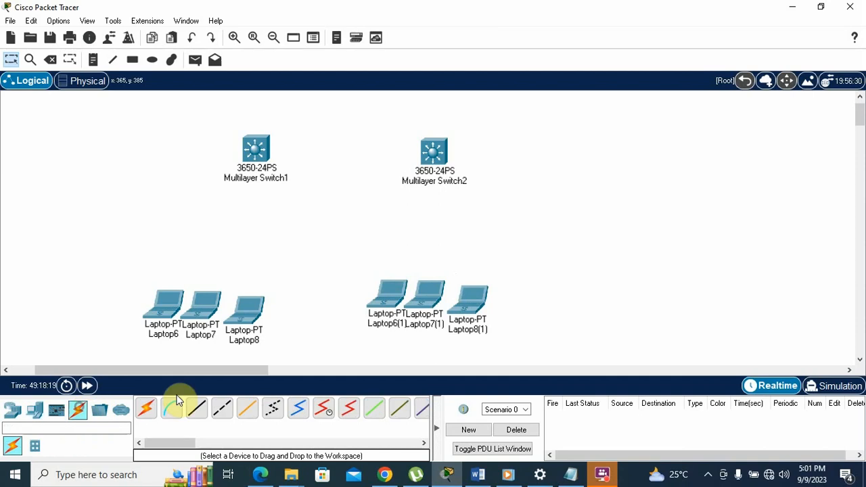
pyautogui.click(205, 416)
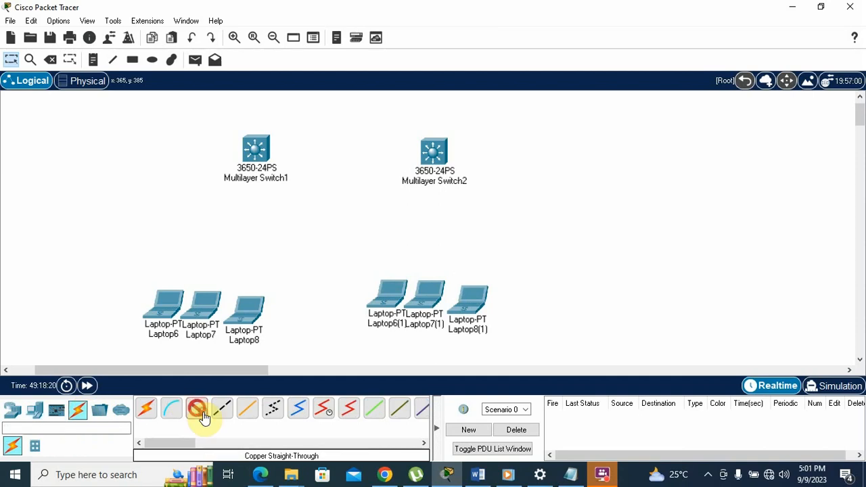
pyautogui.click(256, 157)
pyautogui.click(304, 37)
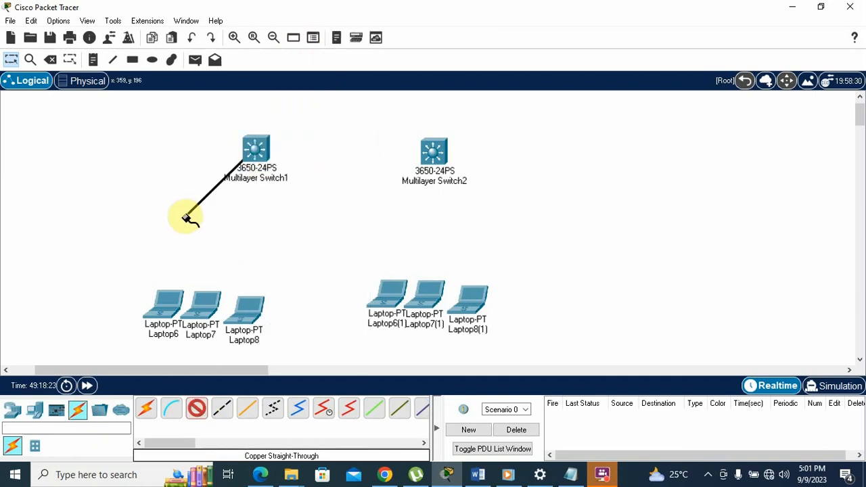
pyautogui.click(165, 295)
pyautogui.click(192, 354)
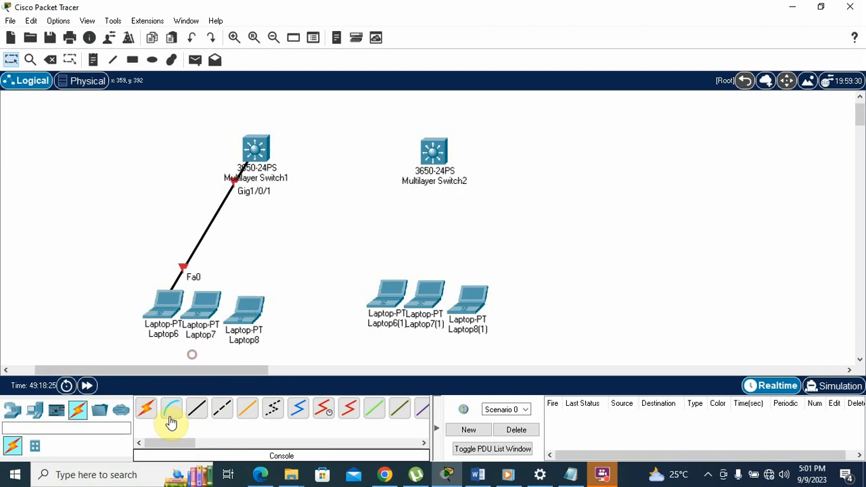
# Connect GigabitEthernet1/0/2 of Multilayer Switch1 to FastEthernet0 of Laptop7 with a copper straight-through cable
pyautogui.click(195, 411)
pyautogui.click(255, 150)
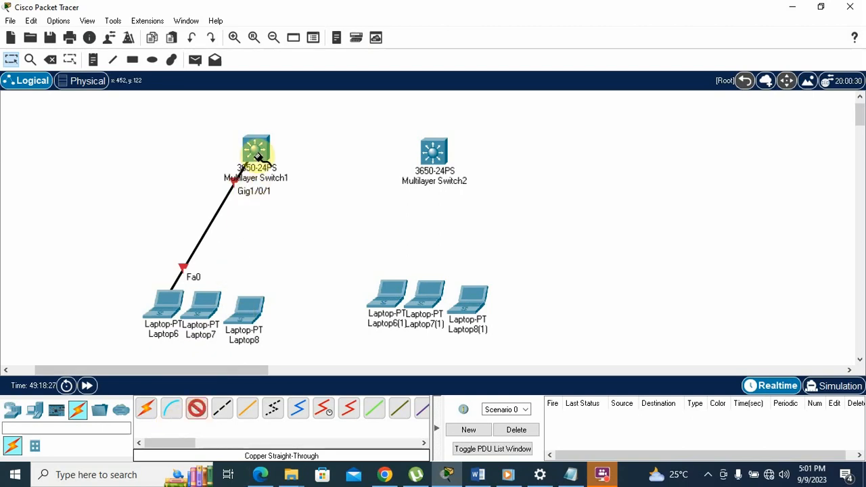
pyautogui.click(292, 37)
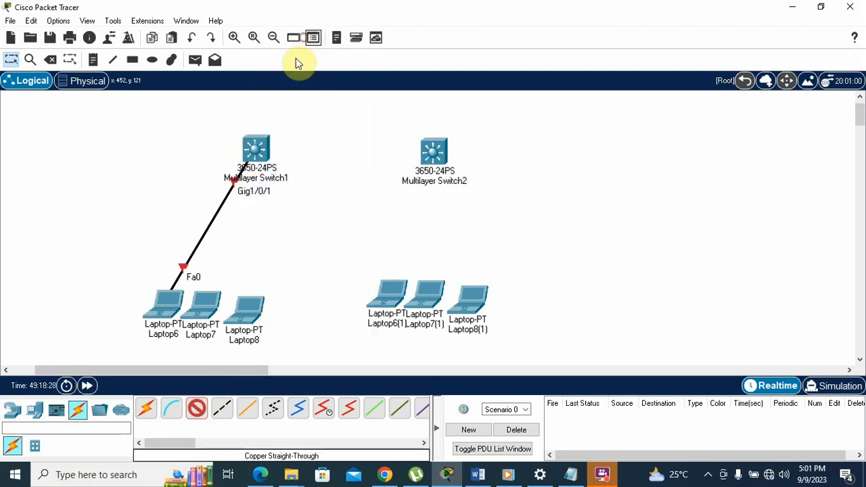
pyautogui.click(205, 303)
pyautogui.click(232, 352)
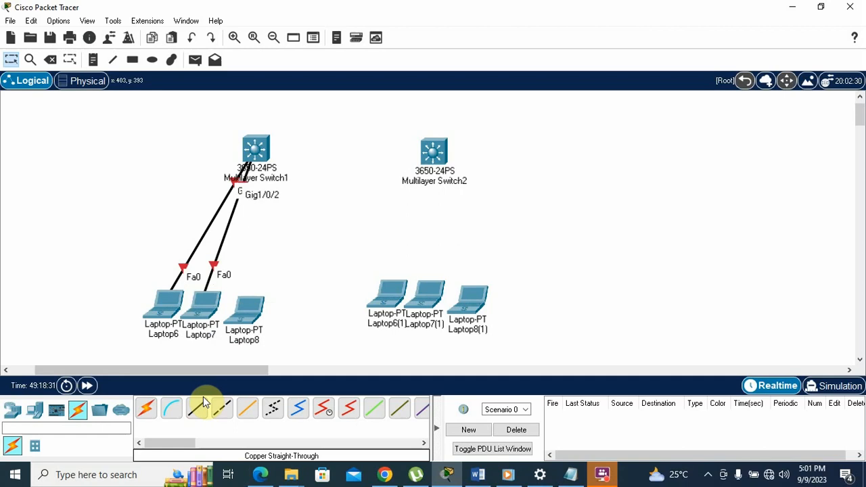
# Connect GigabitEthernet1/0/3 of Multilayer Switch1 to FastEthernet0 of Laptop8 with a copper straight-through cable
pyautogui.click(198, 410)
pyautogui.click(268, 156)
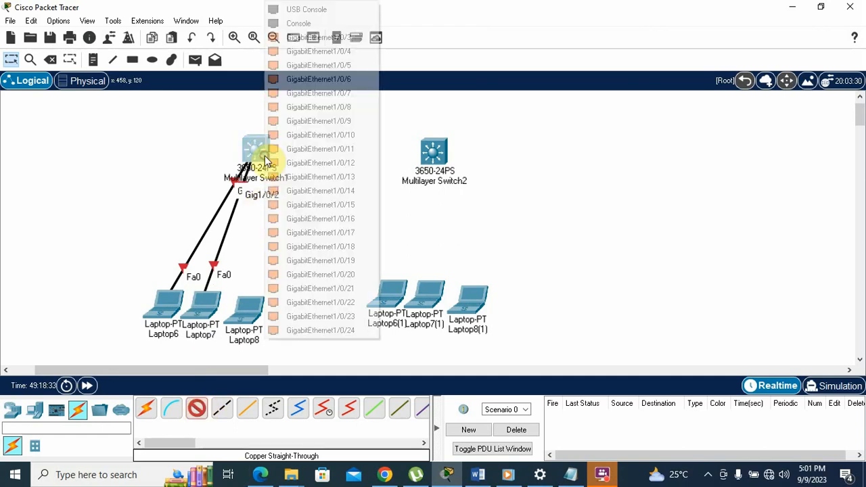
pyautogui.click(315, 38)
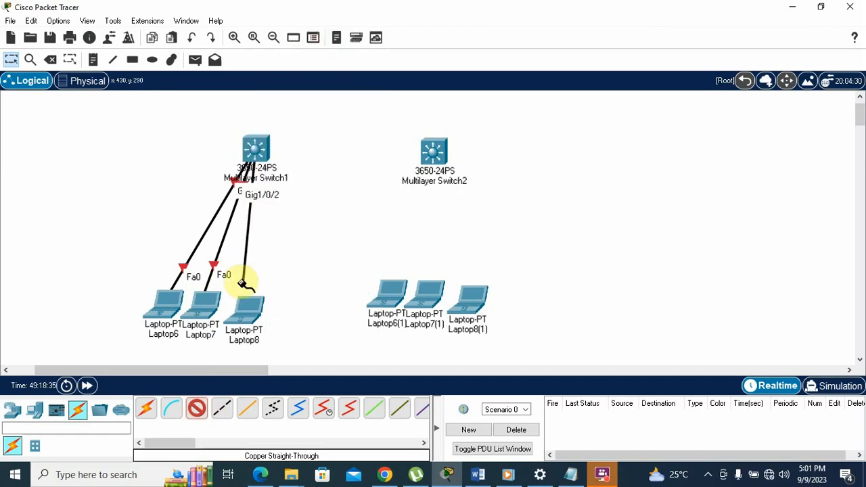
pyautogui.click(249, 316)
pyautogui.click(272, 362)
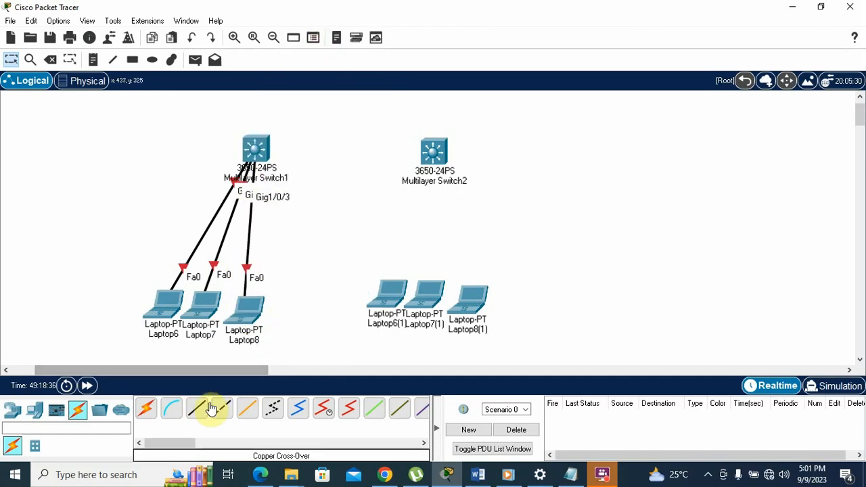
# Connect GigabitEthernet1/0/1 of Multilayer Switch2 to FastEthernet0 of Laptop6(1) with a copper straight-through cable
pyautogui.click(197, 409)
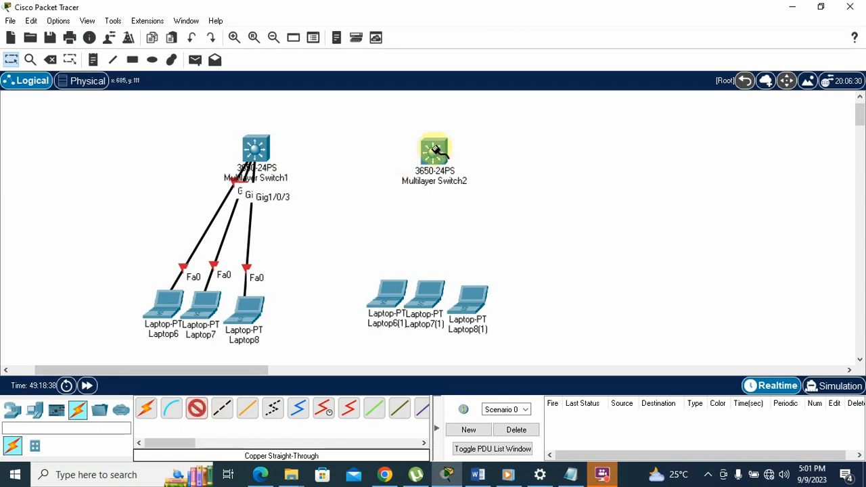
pyautogui.click(434, 150)
pyautogui.click(474, 37)
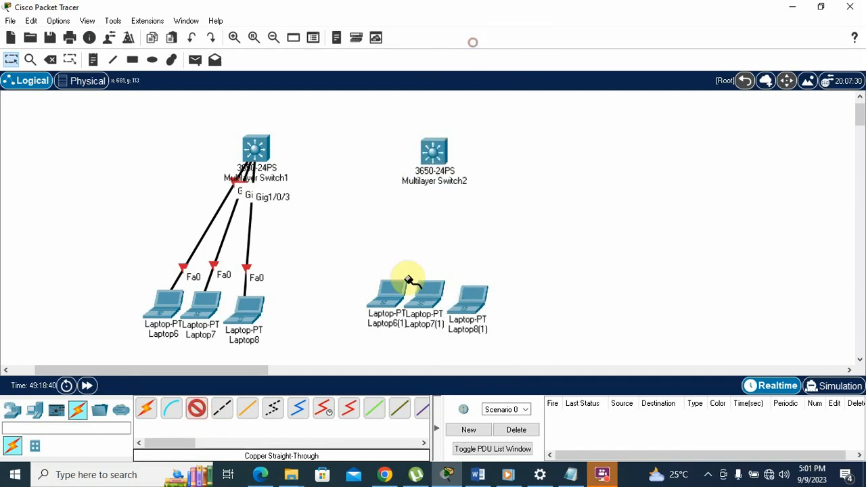
pyautogui.click(395, 291)
pyautogui.click(413, 341)
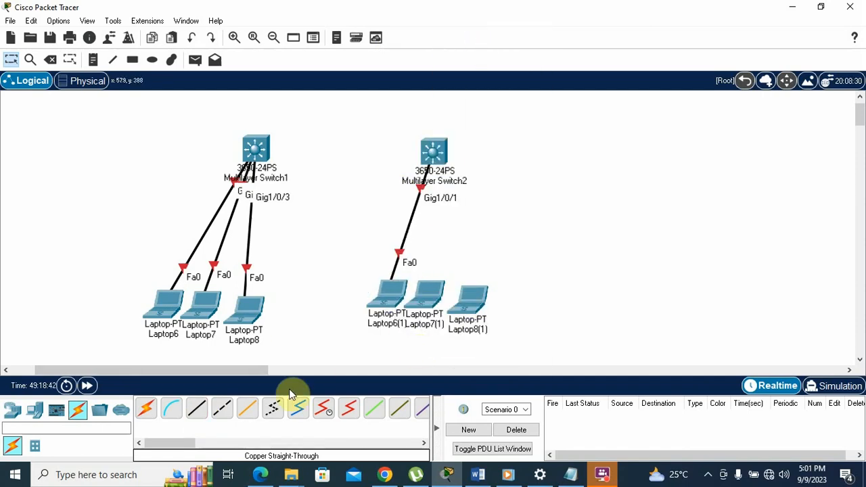
# Connect GigabitEthernet1/0/2 of Multilayer Switch2 to FastEthernet0 of Laptop7(1) with a copper straight-through cable
pyautogui.click(197, 409)
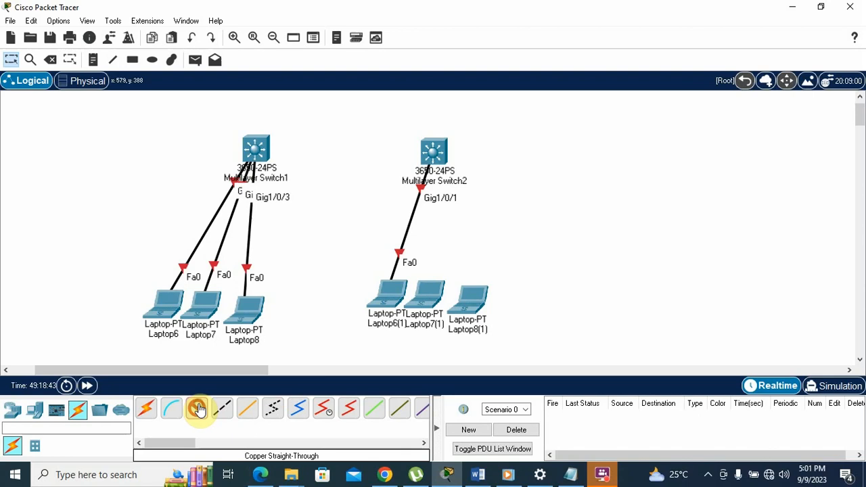
pyautogui.click(436, 149)
pyautogui.click(474, 38)
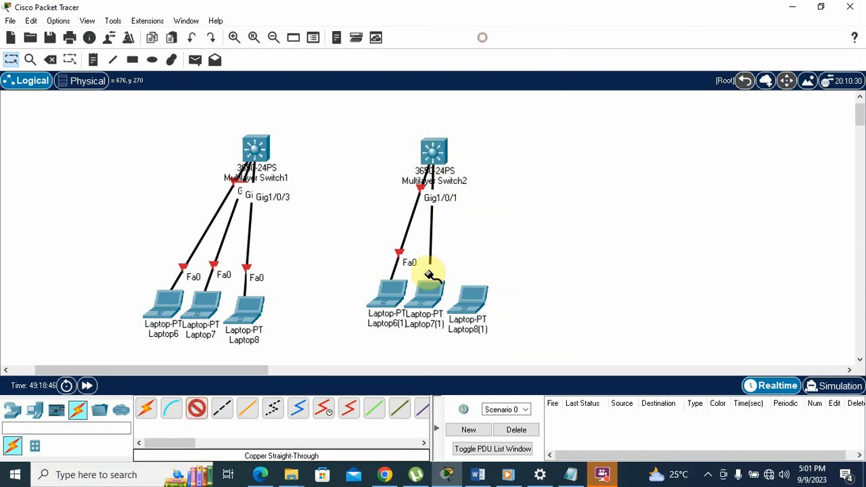
pyautogui.click(425, 303)
pyautogui.click(438, 353)
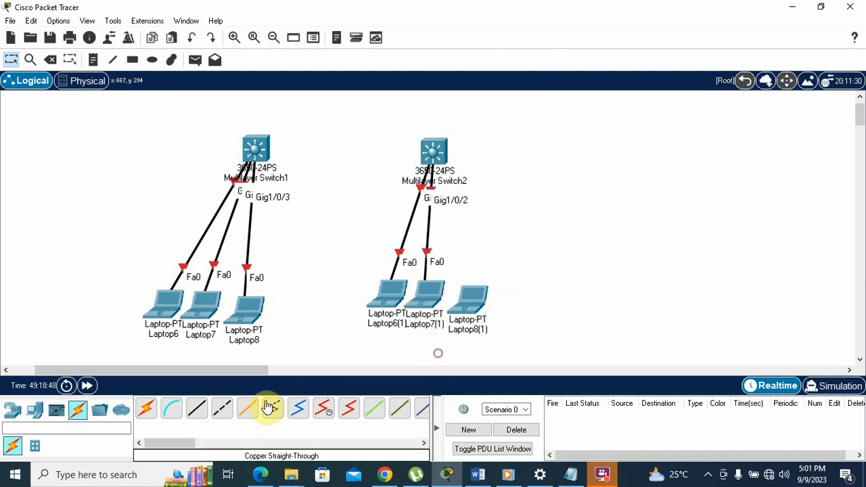
# Connect GigabitEthernet1/0/3 of Multilayer Switch2 to FastEthernet0 of Laptop8(1) with a copper straight-through cable
pyautogui.click(199, 410)
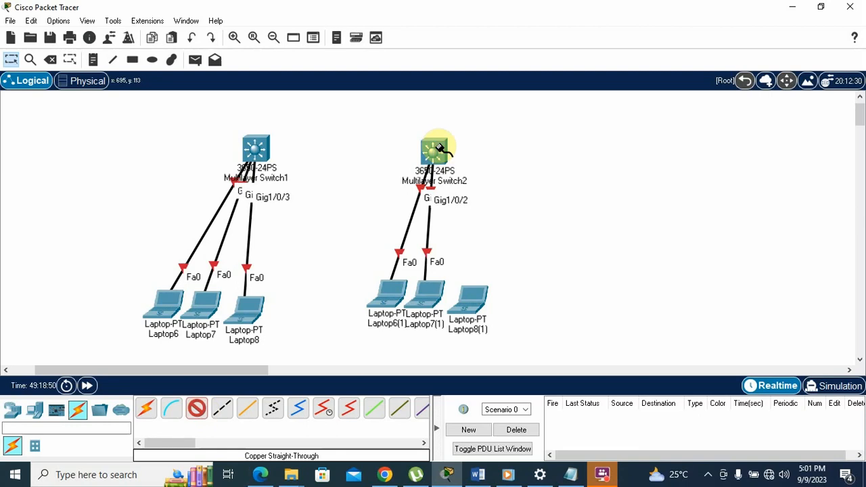
pyautogui.click(436, 149)
pyautogui.click(491, 190)
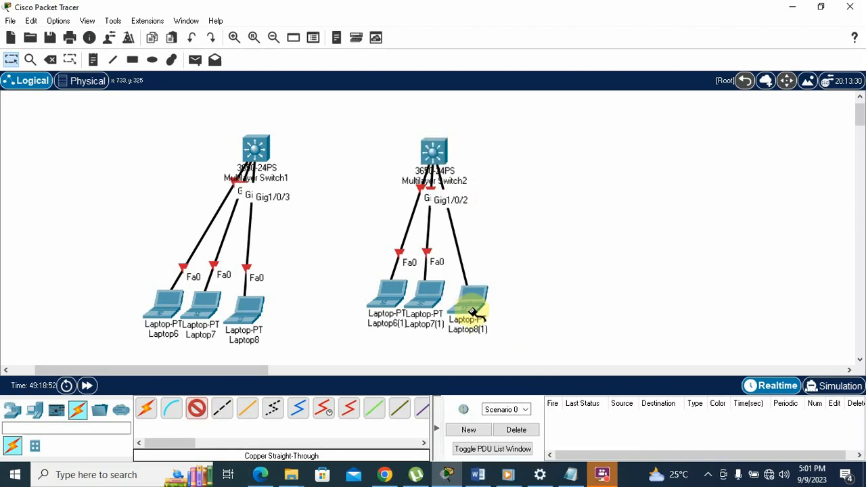
pyautogui.click(472, 298)
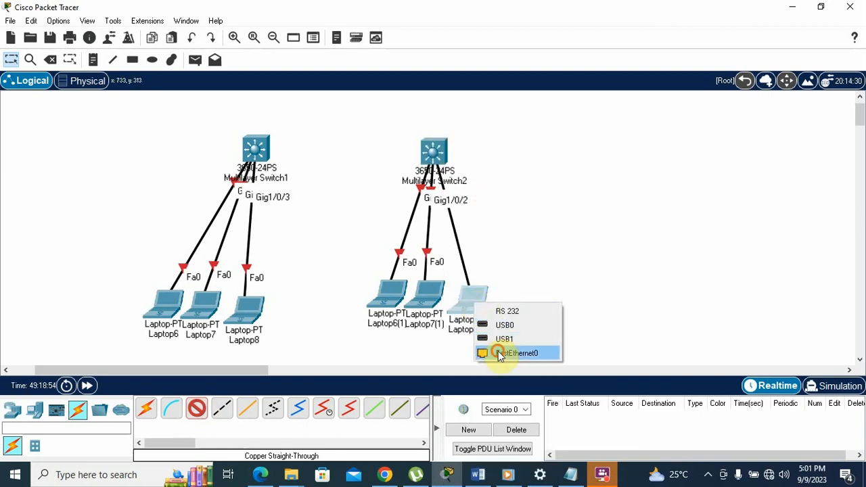
pyautogui.click(500, 353)
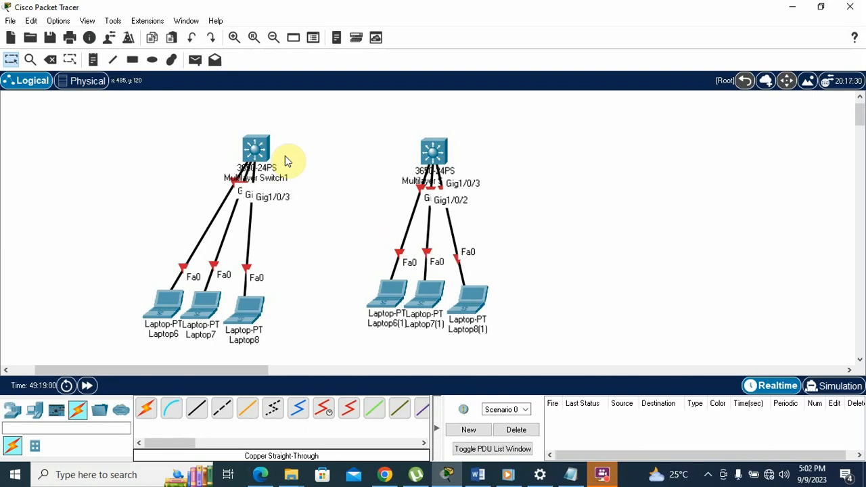
# Link GigabitEthernet1/0/4 of both multilayer switches with a copper cross-over cable and shift Multilayer Switch2 up slightly
pyautogui.moveTo(268, 155)
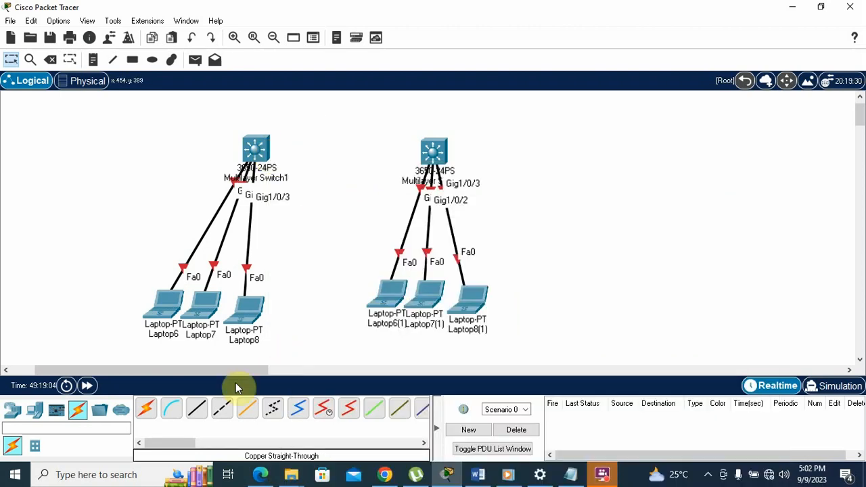
pyautogui.click(225, 410)
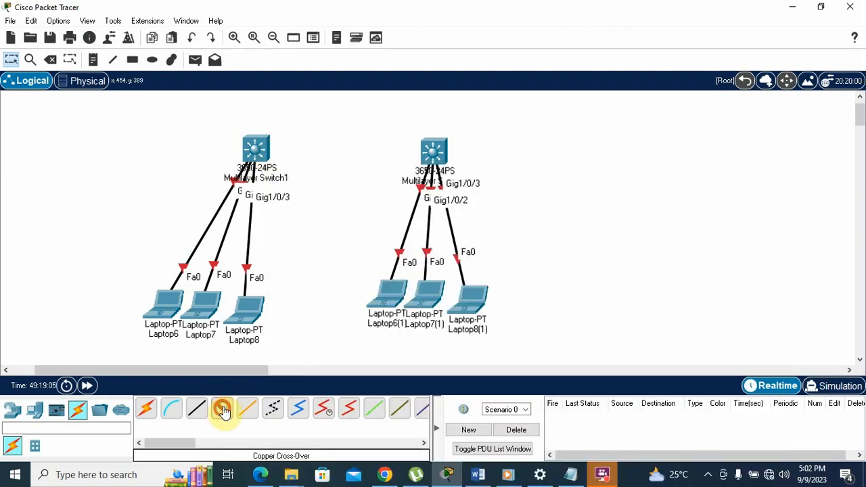
pyautogui.click(268, 150)
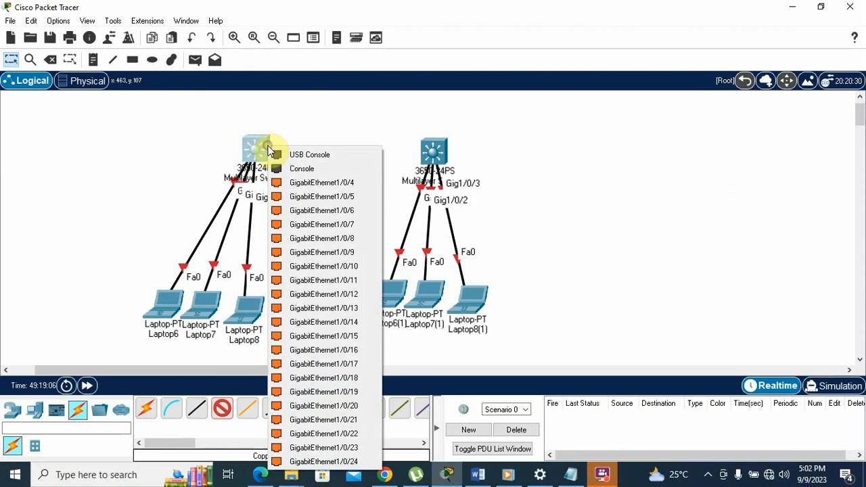
pyautogui.click(300, 183)
pyautogui.click(434, 157)
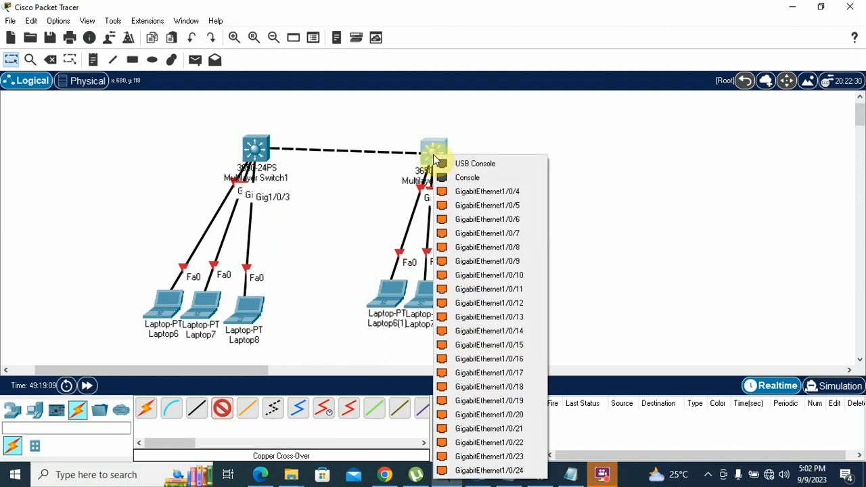
pyautogui.click(465, 192)
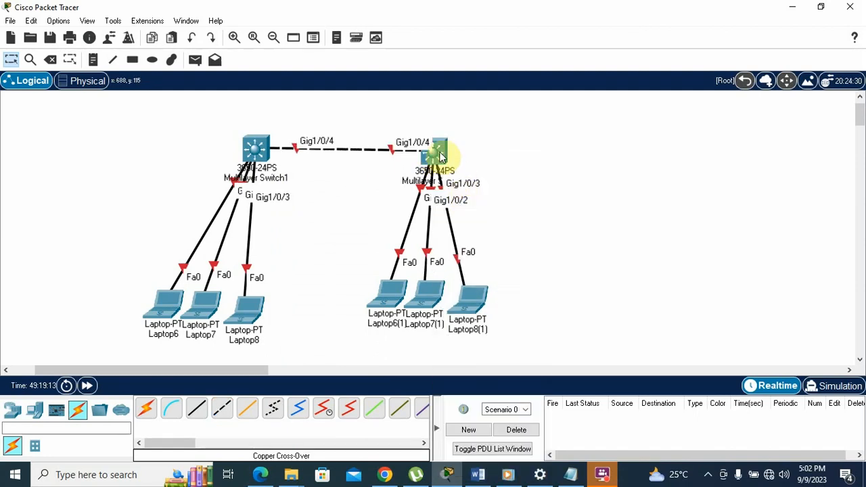
pyautogui.moveTo(440, 154); pyautogui.dragTo(440, 146)
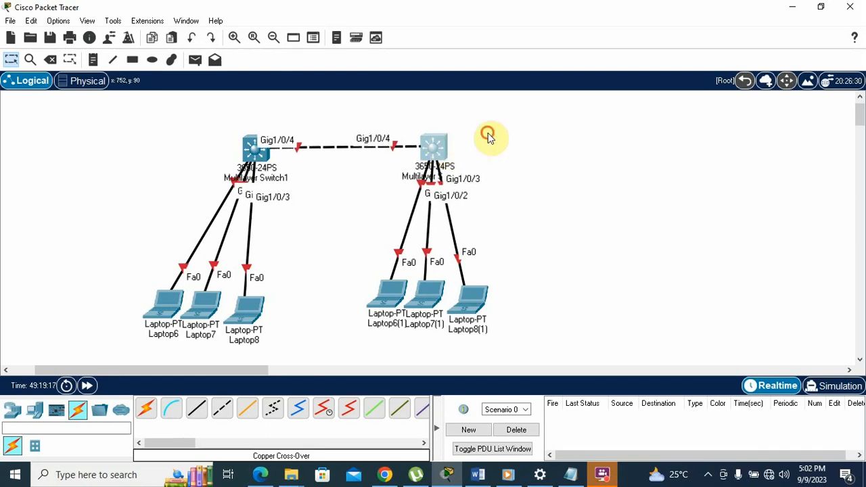
# Add a note beside the Multilayer Switch1 network reading "LAN - A" with 192.168.5.0 on the second line
pyautogui.click(93, 60)
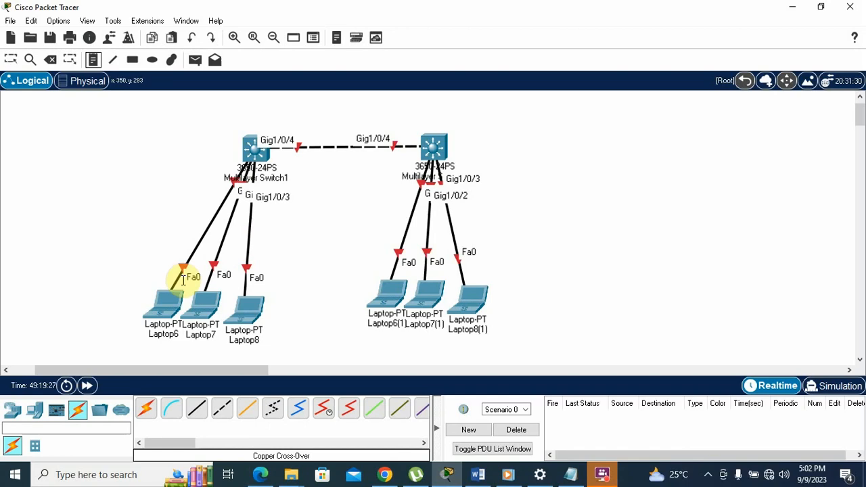
pyautogui.click(126, 220)
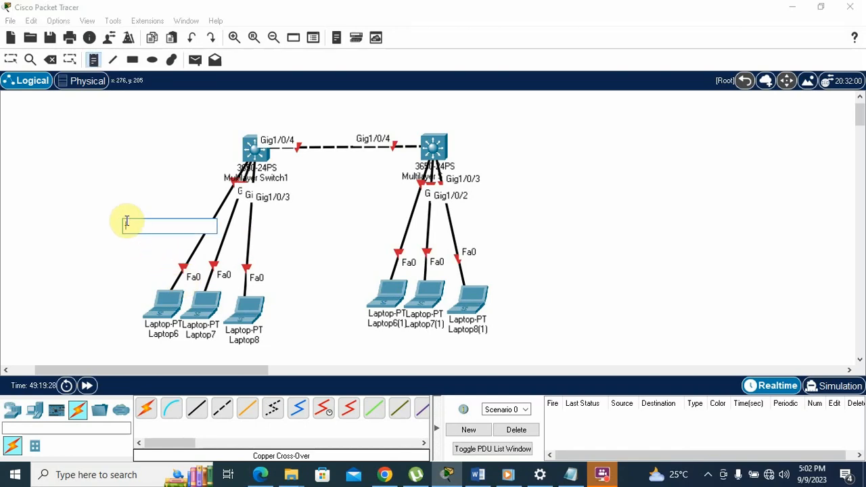
pyautogui.write('LAN')
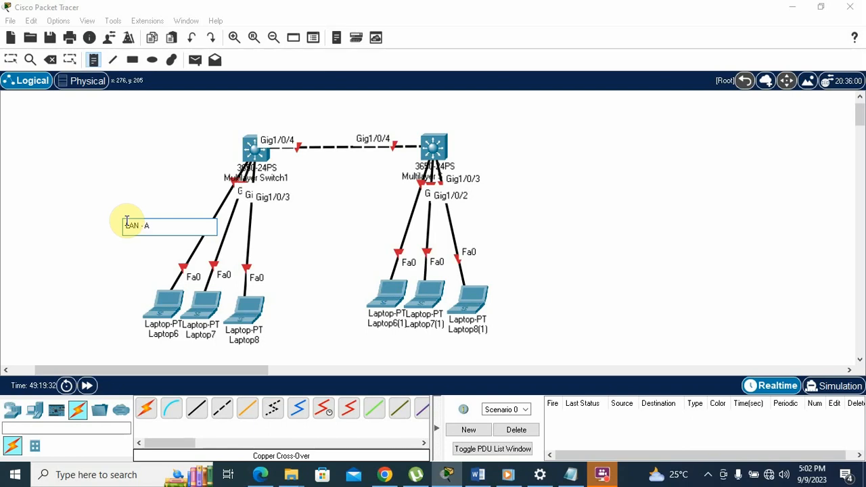
pyautogui.write('- A')
pyautogui.press('Return')
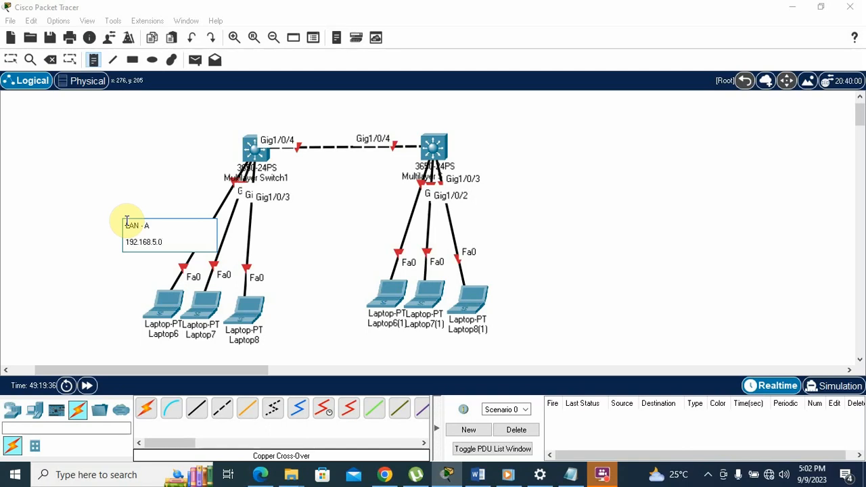
# Add a note beside the Multilayer Switch2 network reading "LAN - B" with 192.168.10.0 on the second line
pyautogui.click(495, 253)
pyautogui.write('lan')
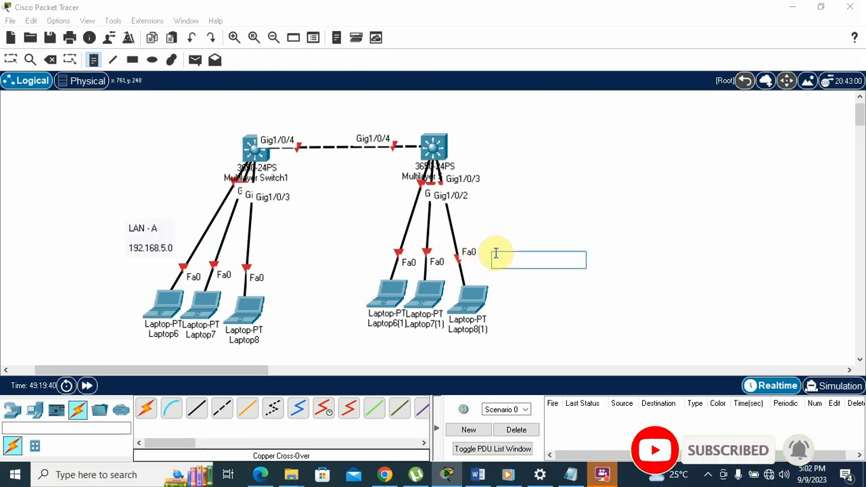
pyautogui.write(' -')
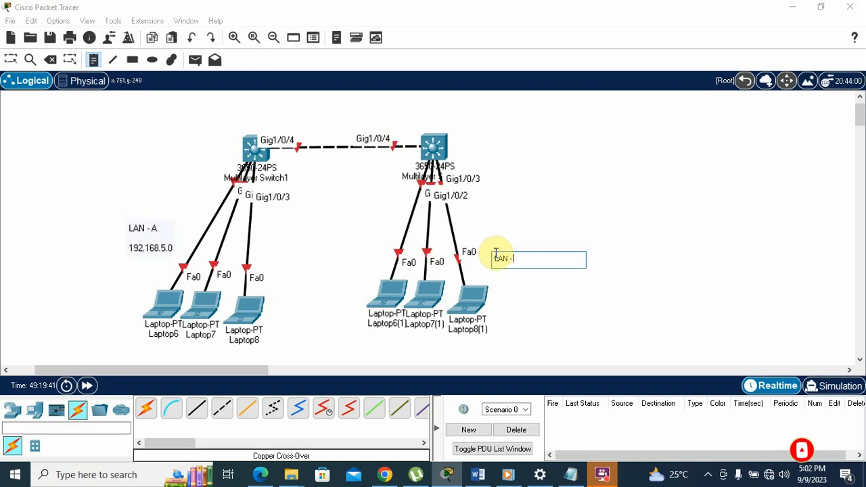
pyautogui.write(' B')
pyautogui.press('Return')
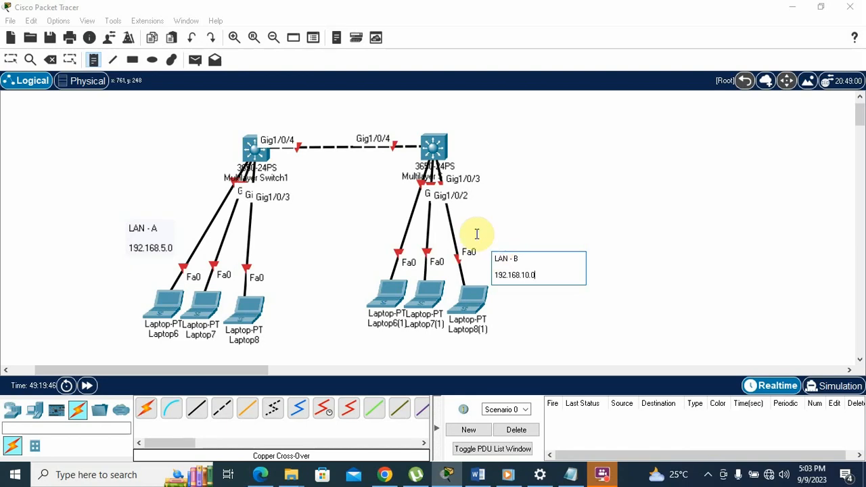
# Label the link between the two multilayer switches "20.0.0.0 /8" and move the note slightly above the cable
pyautogui.click(309, 129)
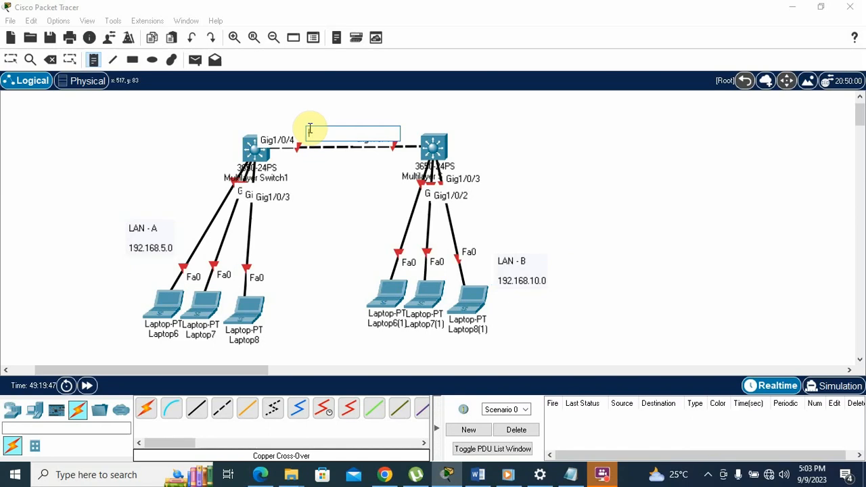
pyautogui.write('20')
pyautogui.write('.0.0.0')
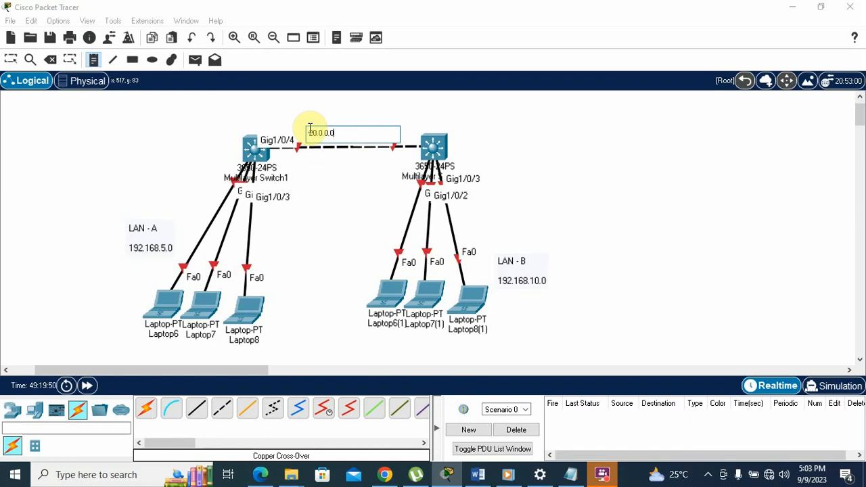
pyautogui.write(' /8')
pyautogui.click(11, 61)
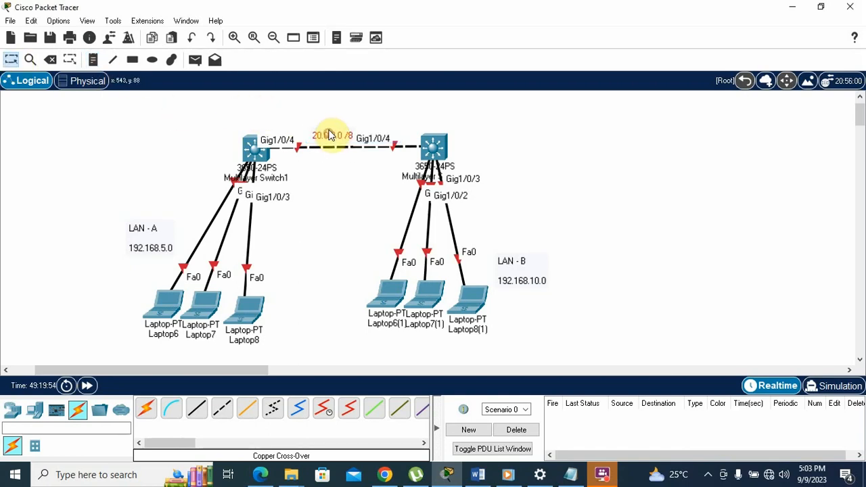
pyautogui.moveTo(330, 135); pyautogui.dragTo(327, 126)
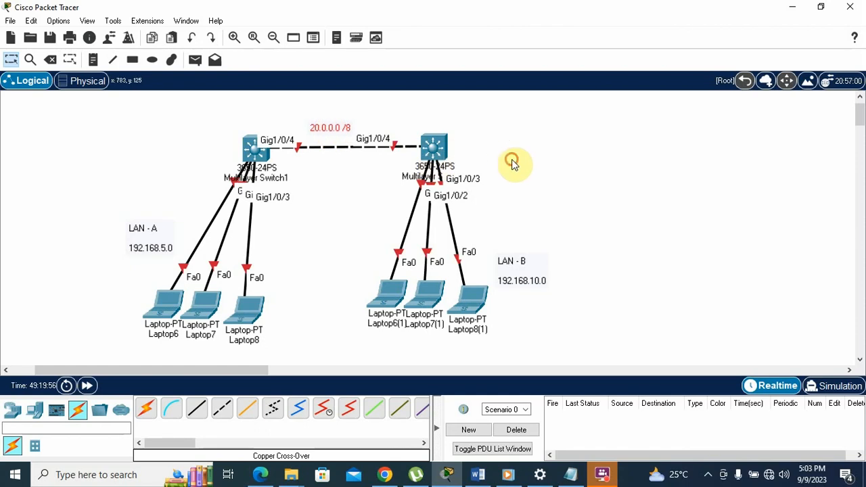